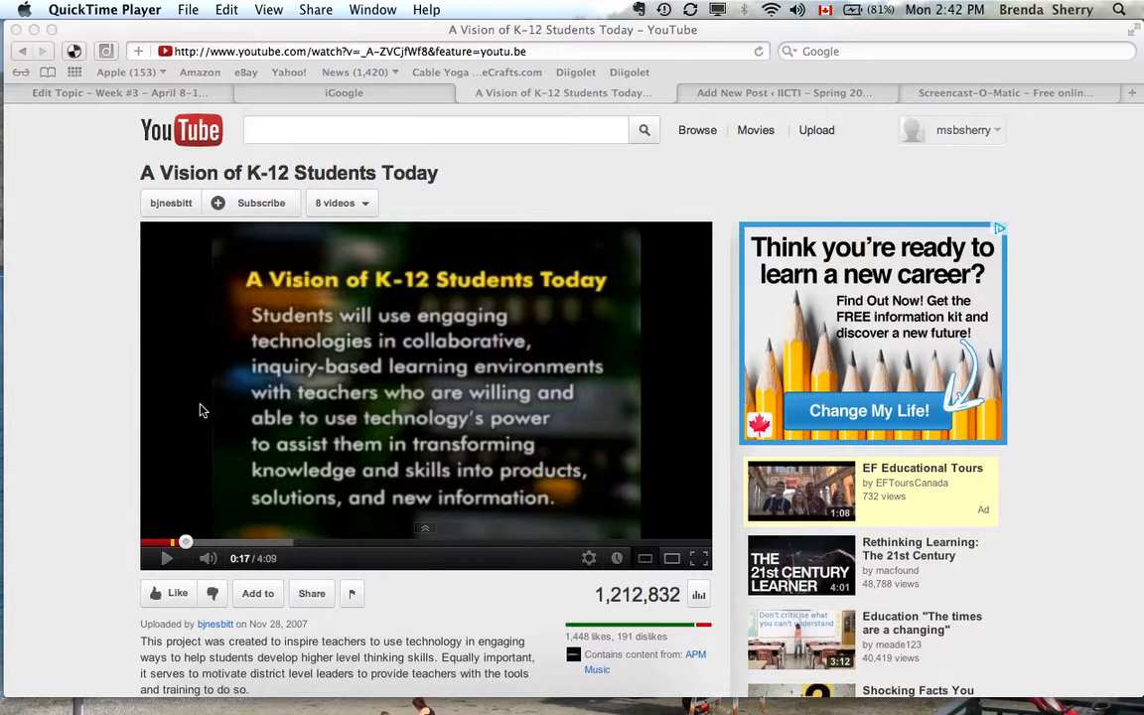
scroll(404, 388, down, 3)
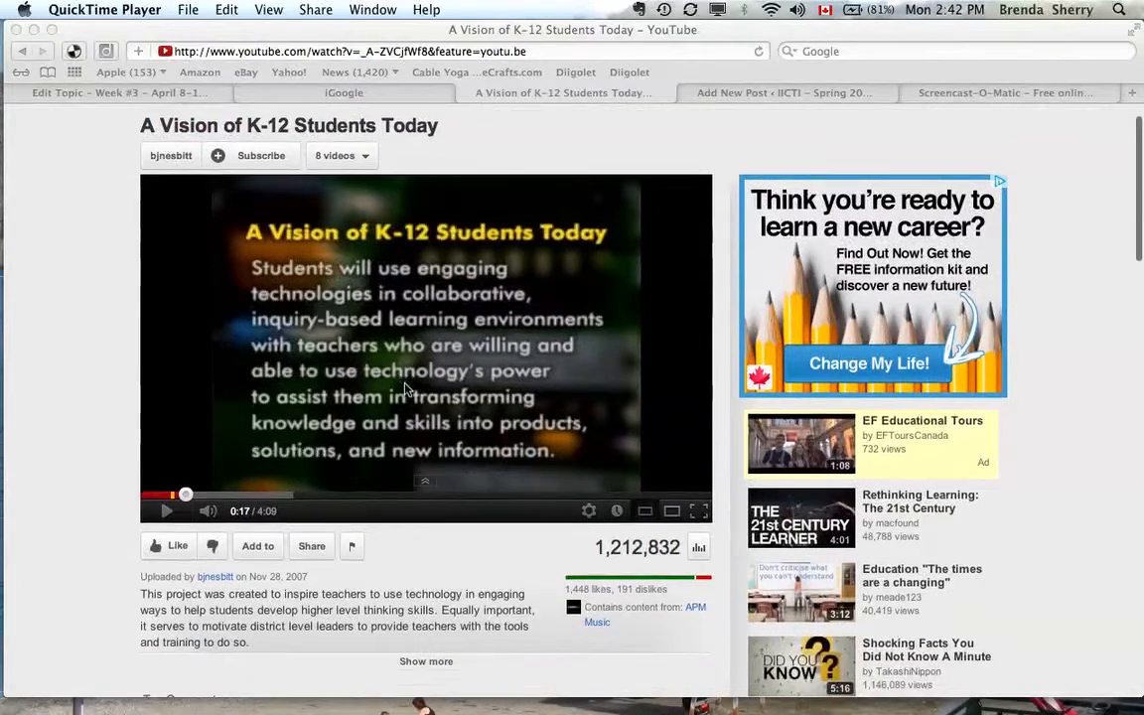
scroll(404, 388, down, 2)
scroll(404, 388, up, 3)
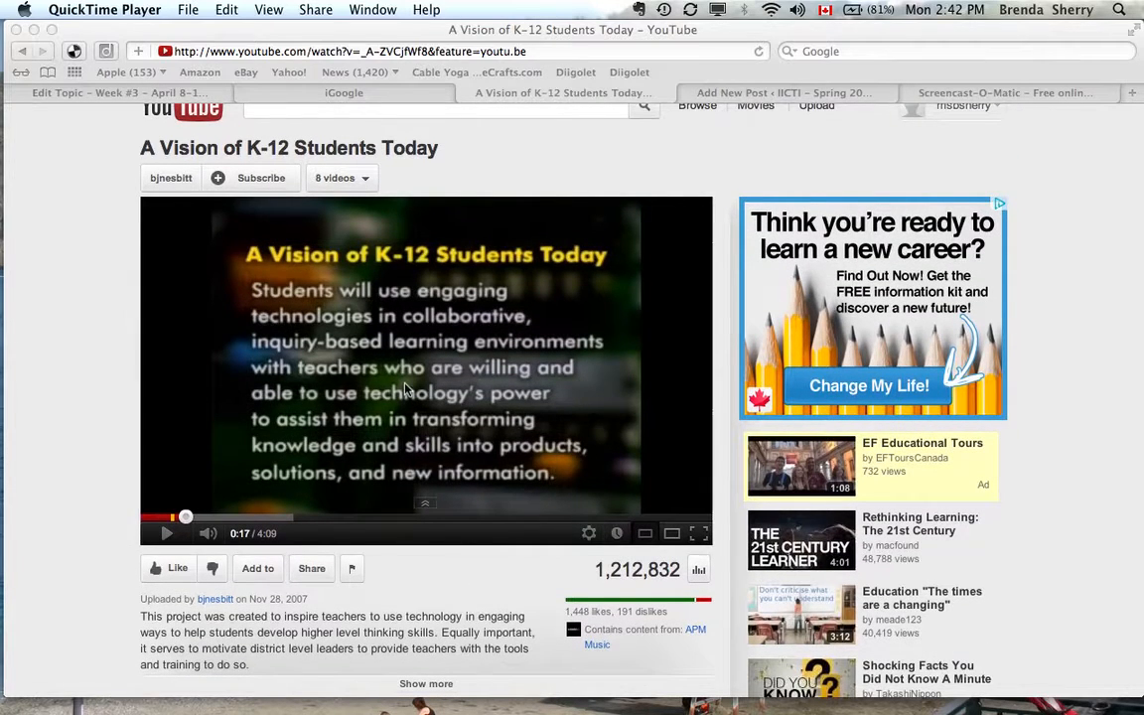
scroll(404, 388, down, 3)
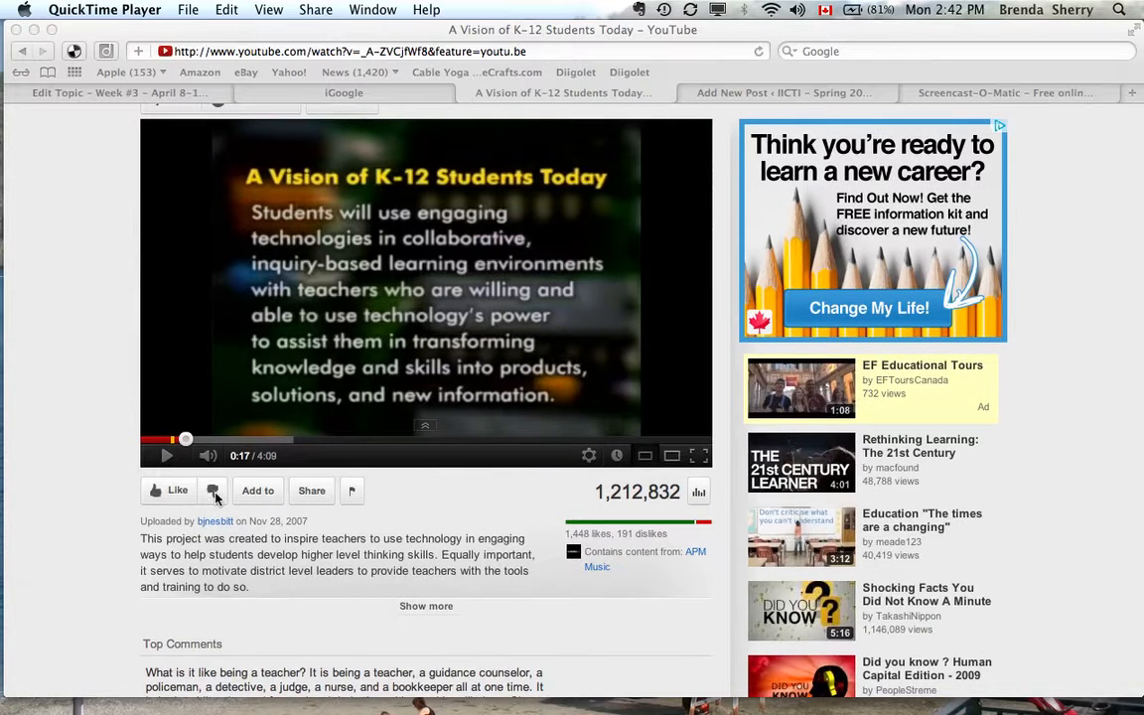
Bring Safari forward and open Share for the K-12 Students Today video.
click(310, 490)
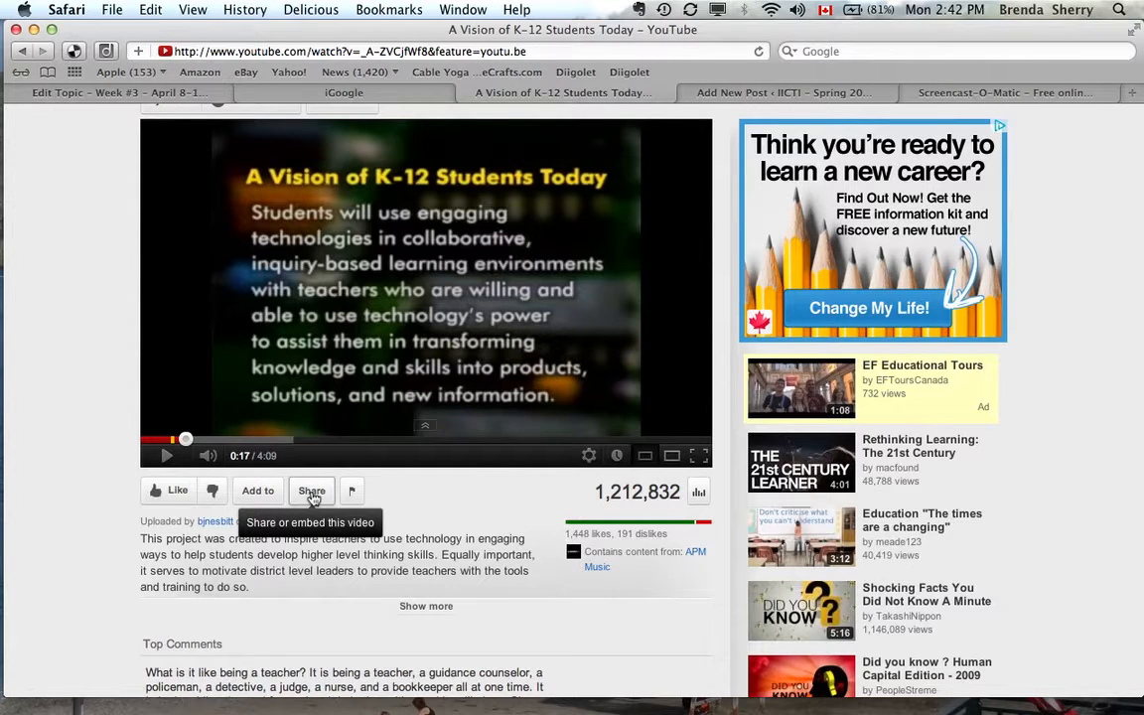
click(314, 495)
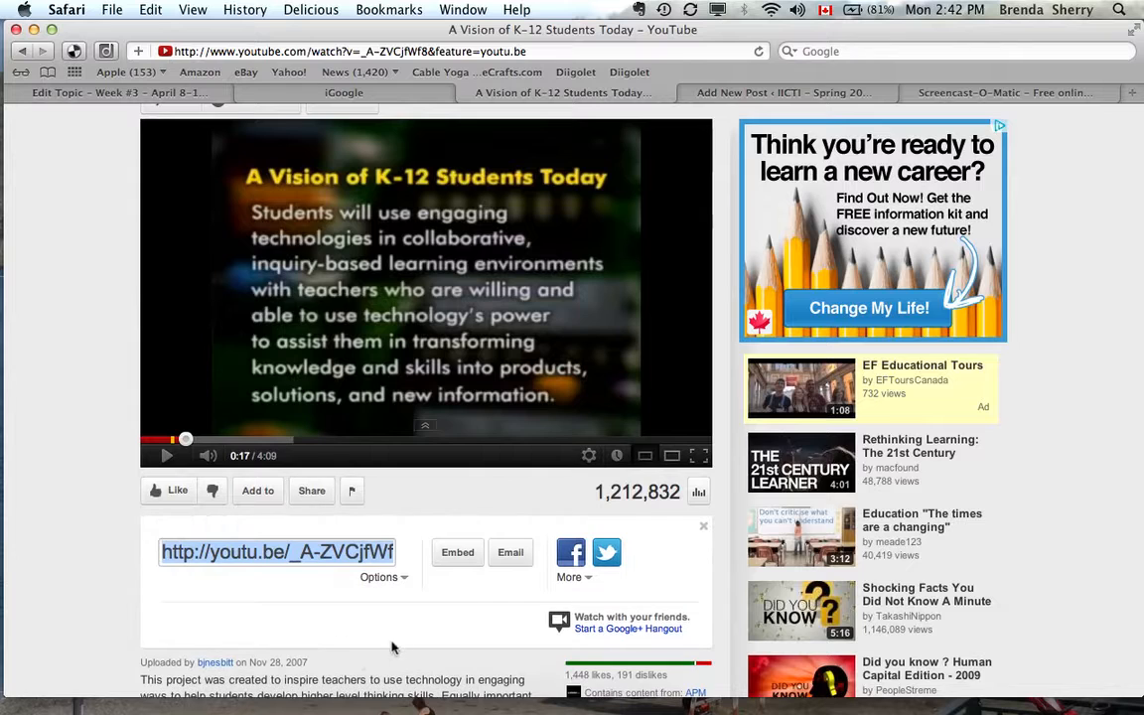
scroll(400, 639, down, 4)
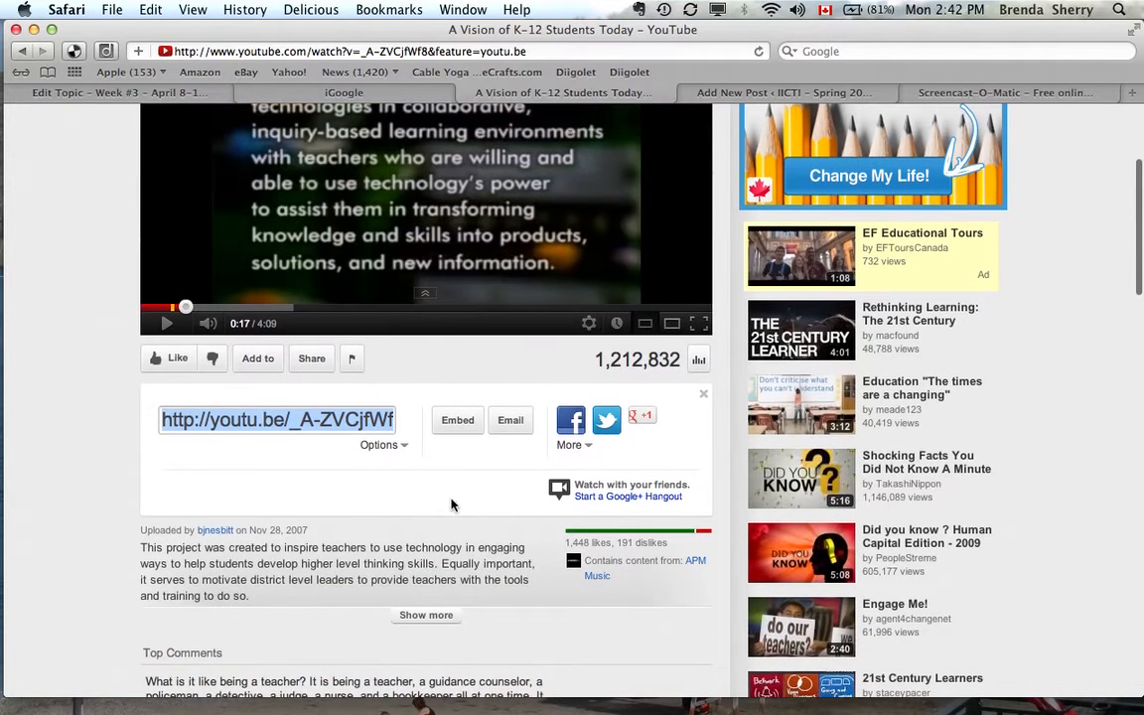
Show the video's Embed code and enlarge the code box so it is fully visible.
click(458, 420)
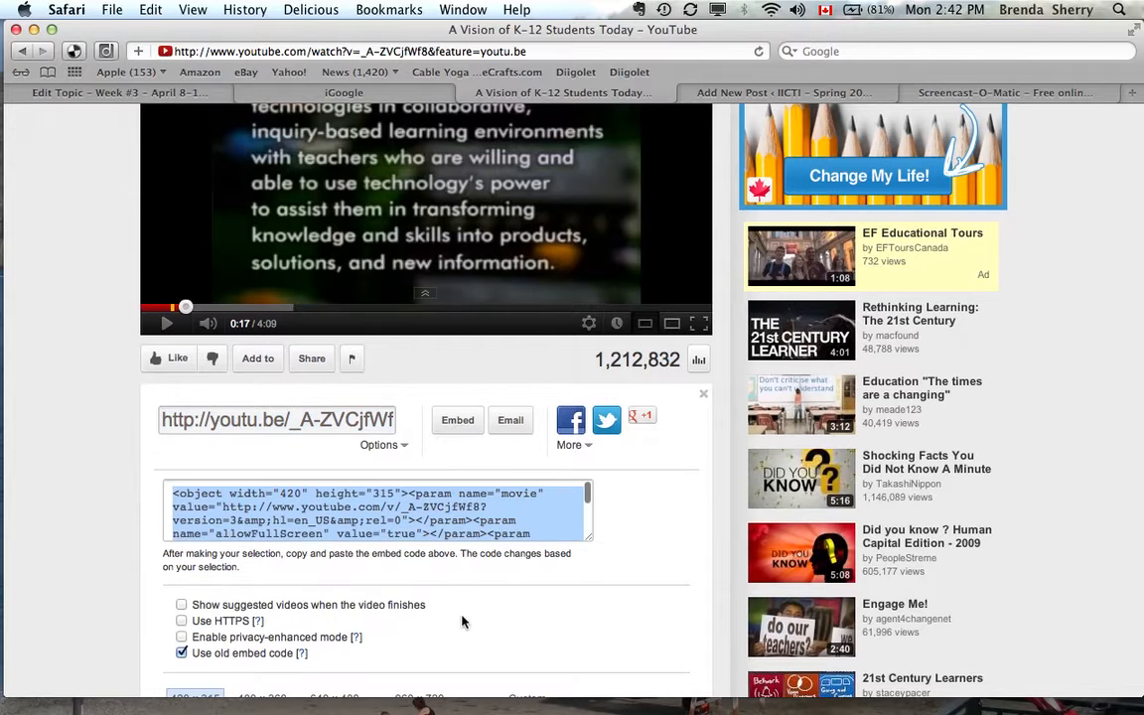
drag(590, 534, 608, 618)
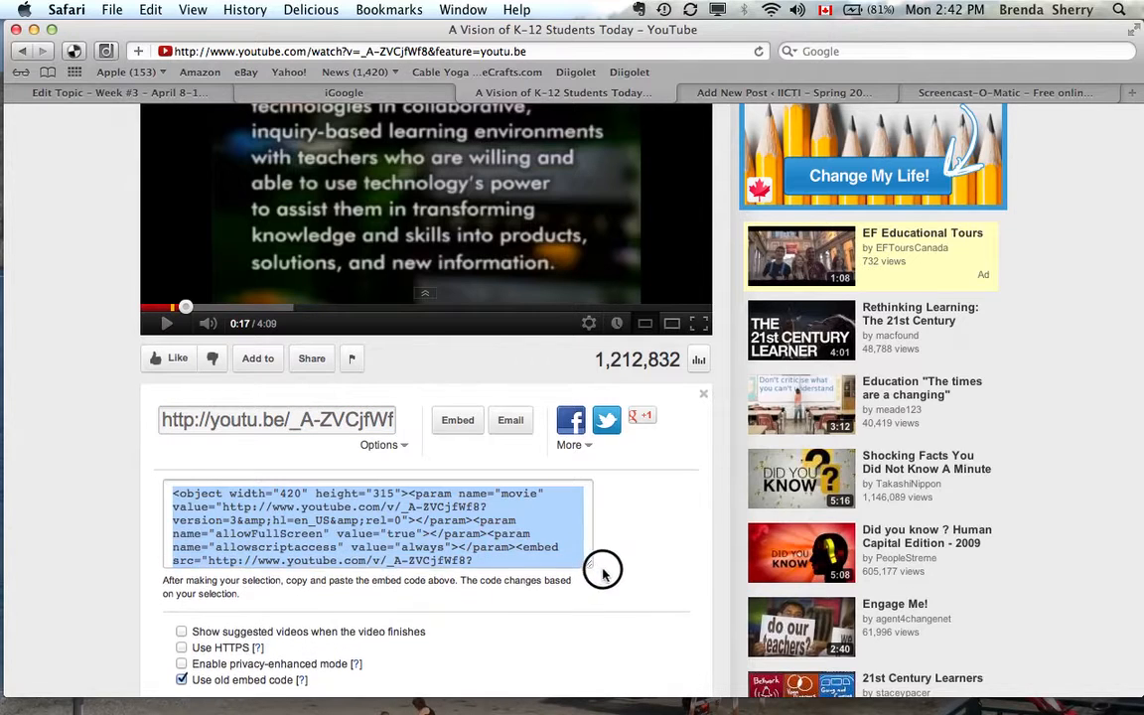
scroll(671, 578, down, 3)
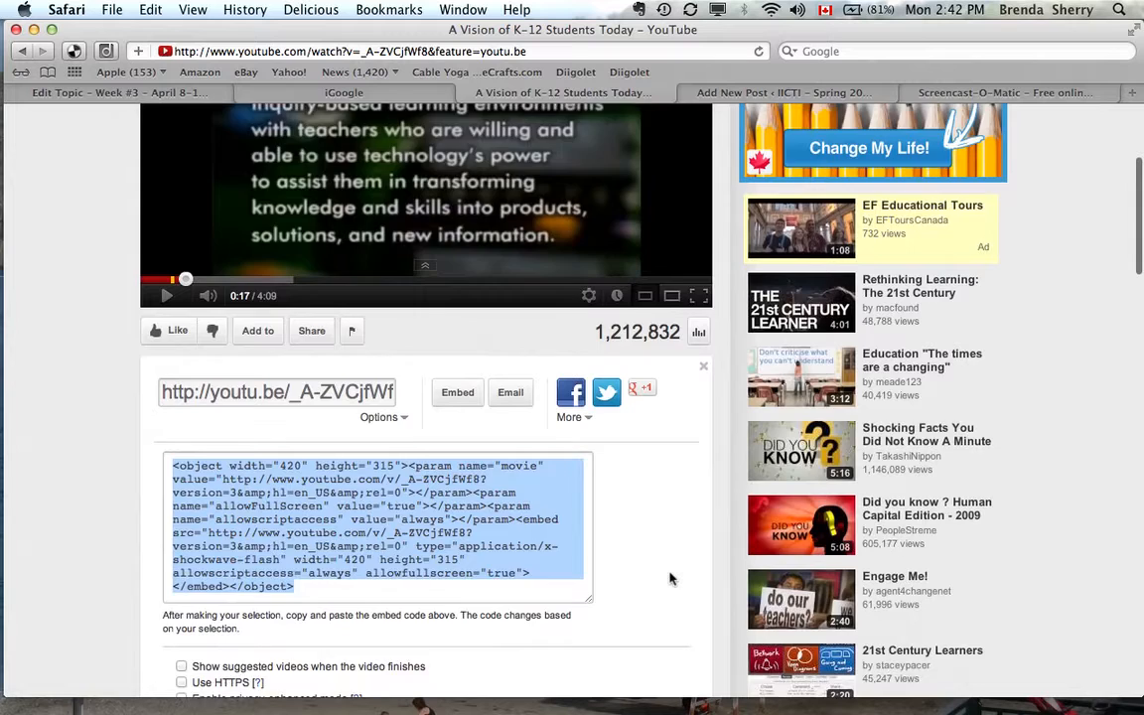
scroll(671, 578, down, 1)
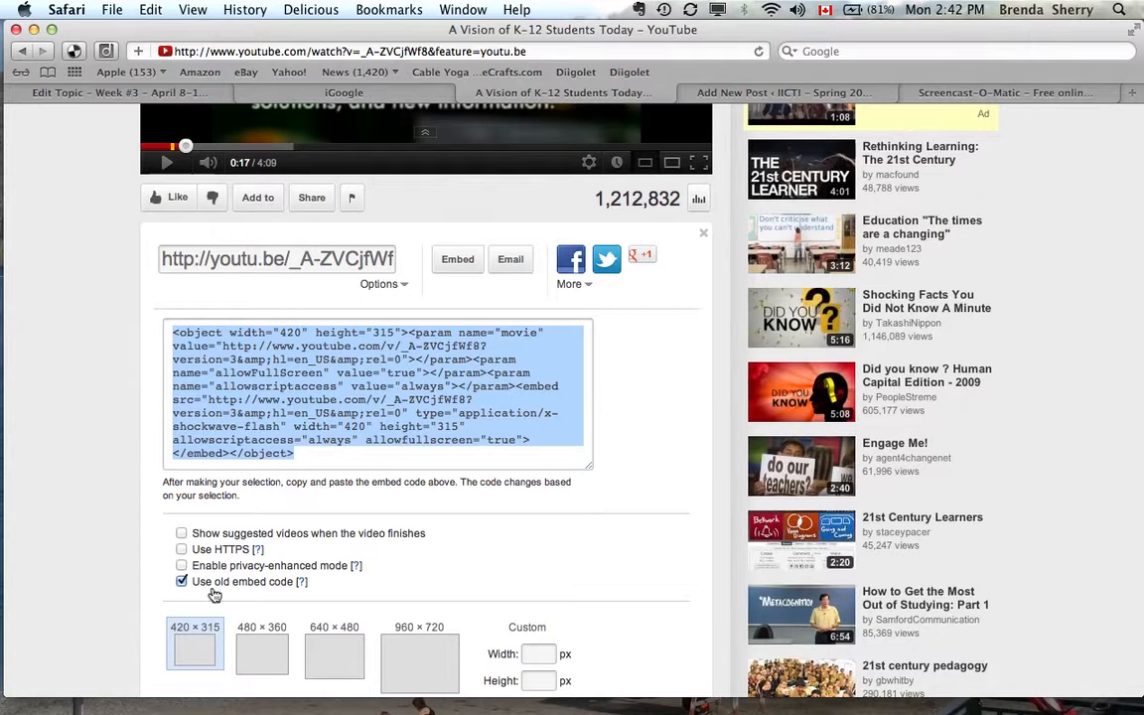
scroll(217, 591, down, 1)
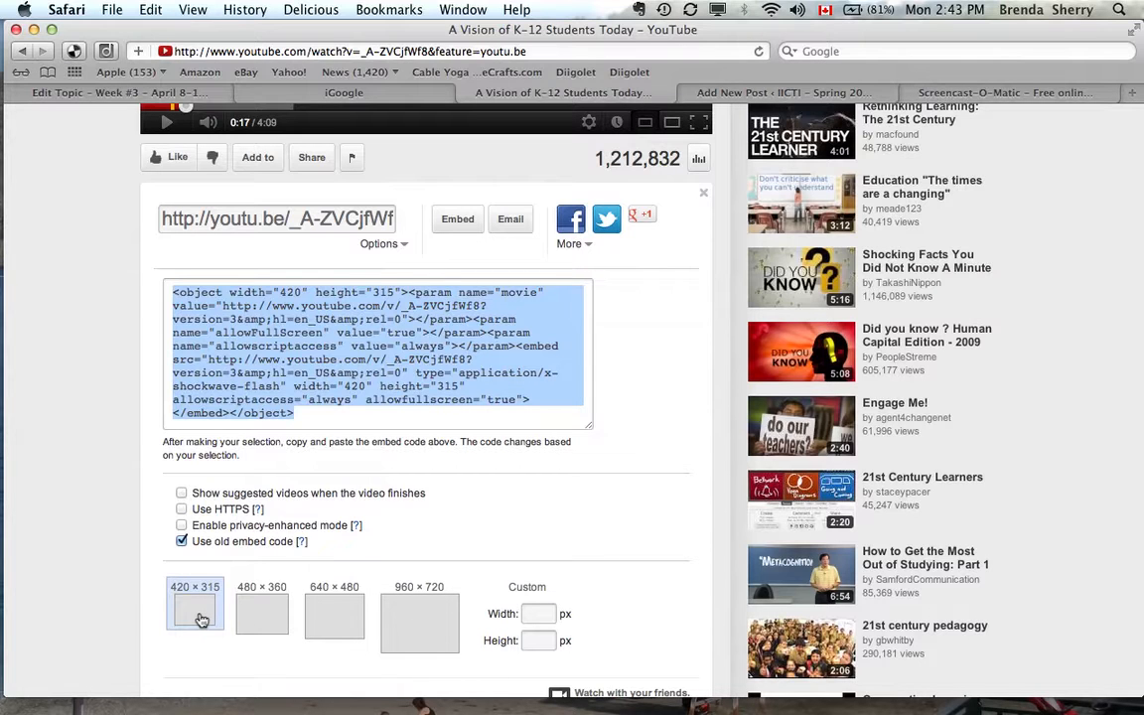
scroll(327, 437, down, 3)
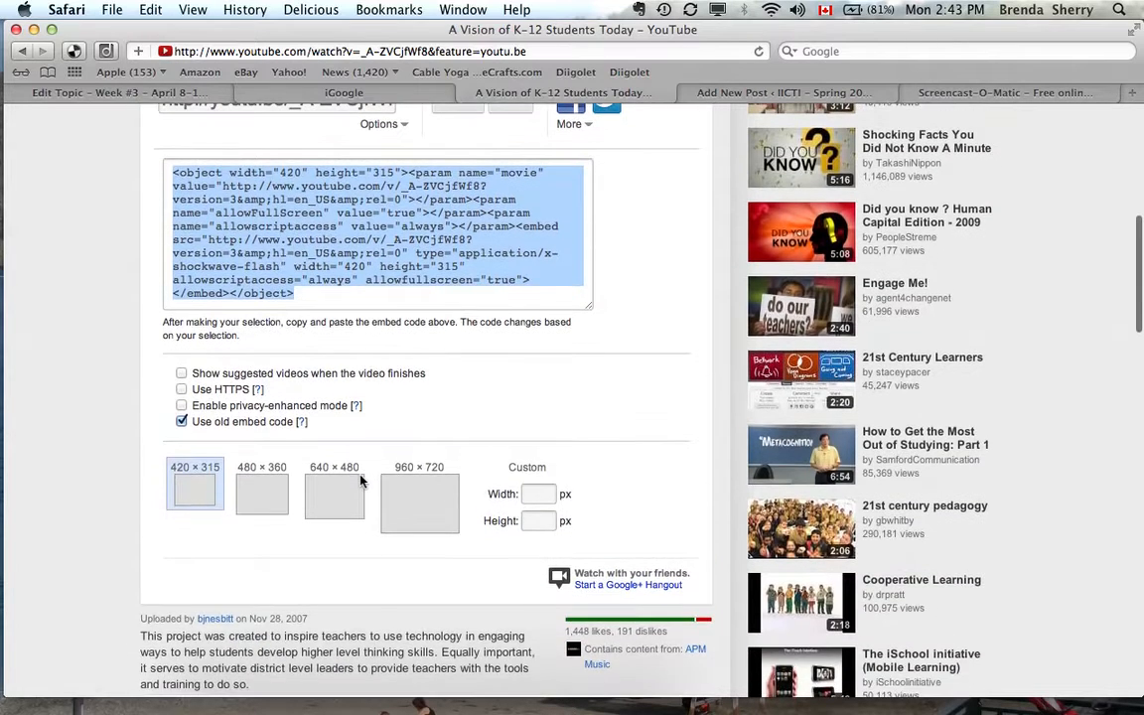
scroll(360, 481, up, 5)
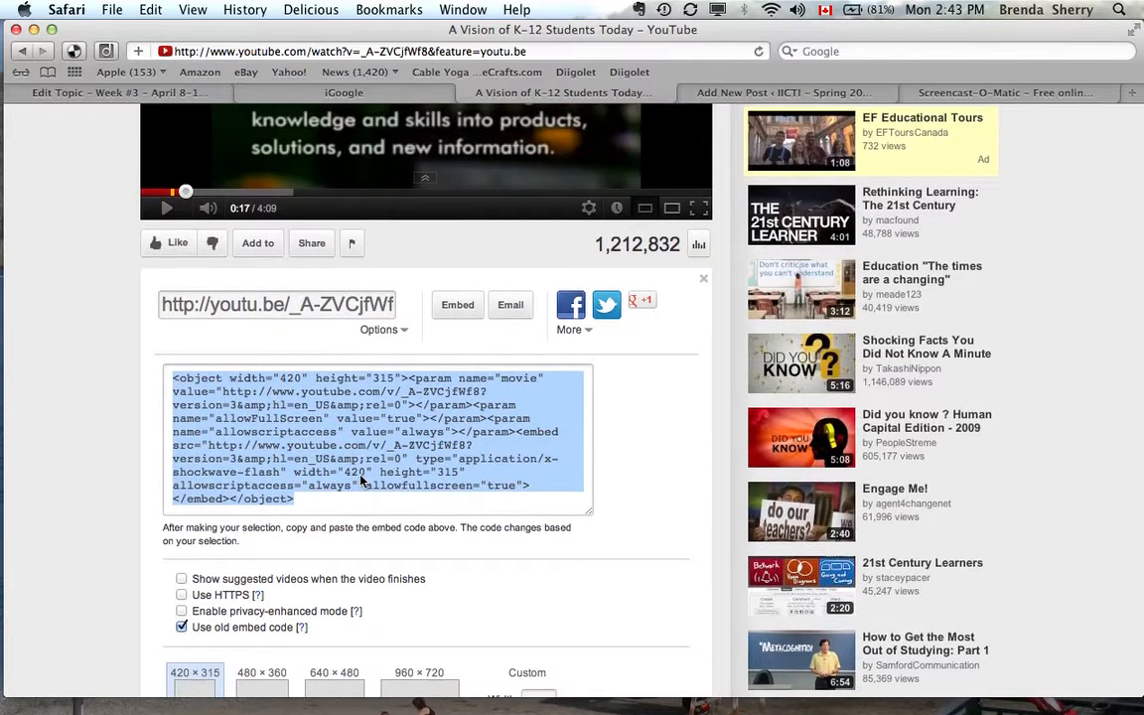
scroll(360, 481, up, 1)
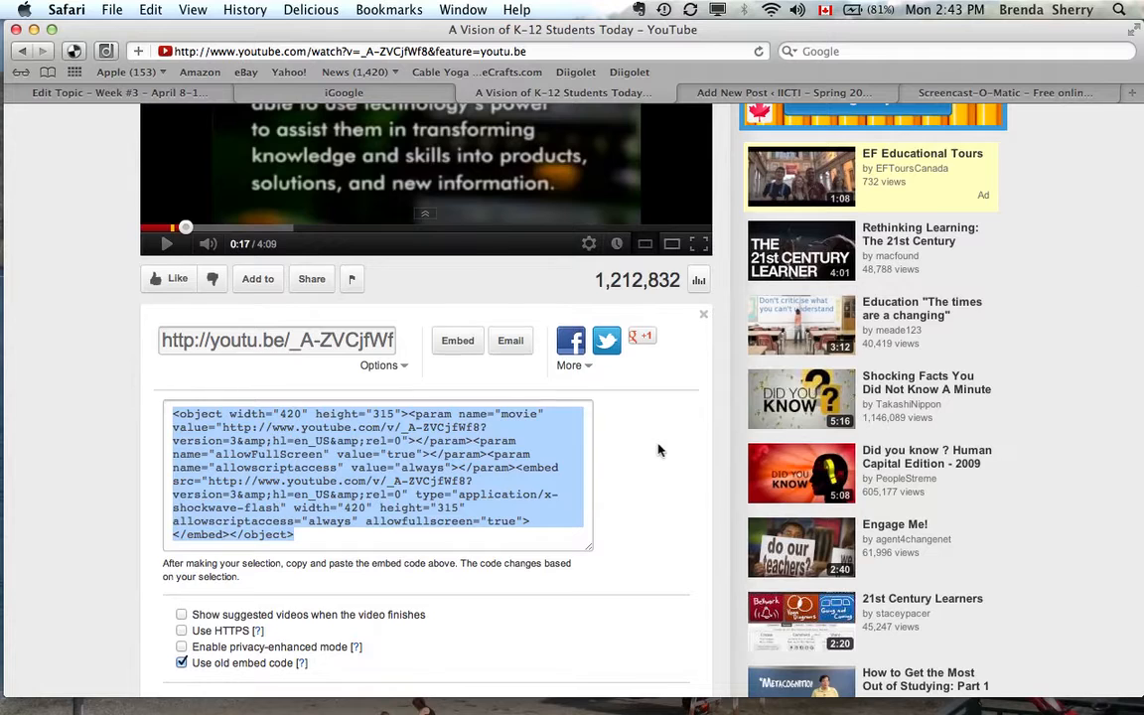
scroll(658, 450, up, 2)
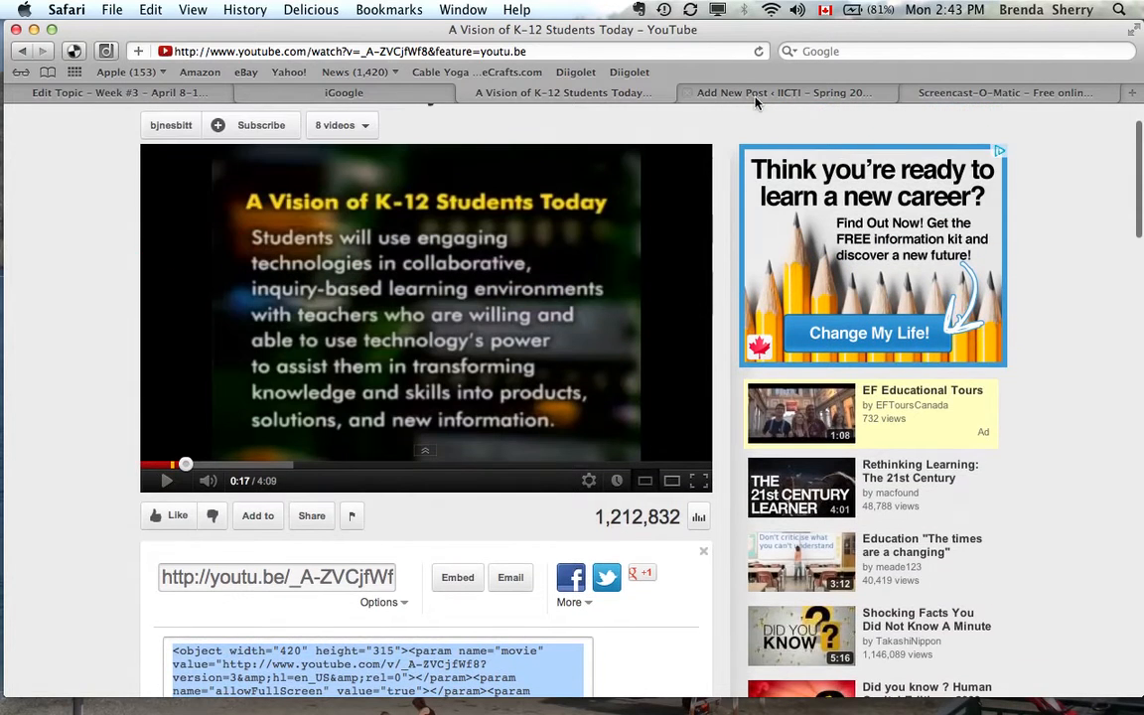
Title the new Edublogs post 'How to embed youtube videos into our blog', fixing typos.
click(754, 93)
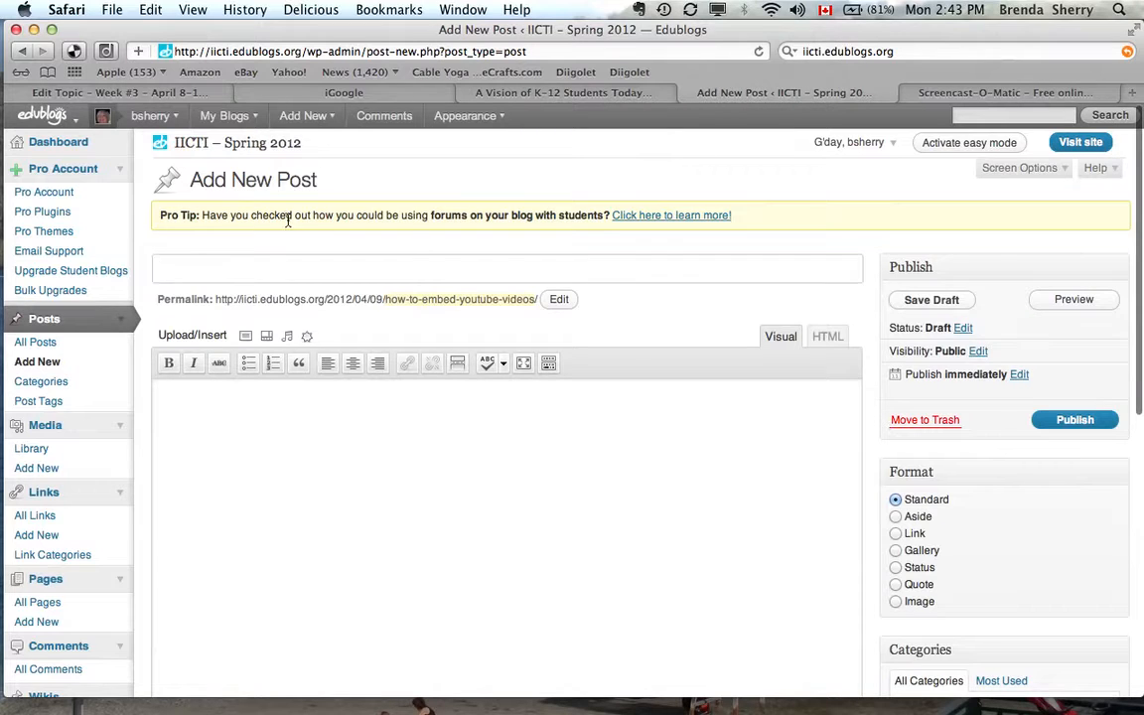
mouse_move(226, 115)
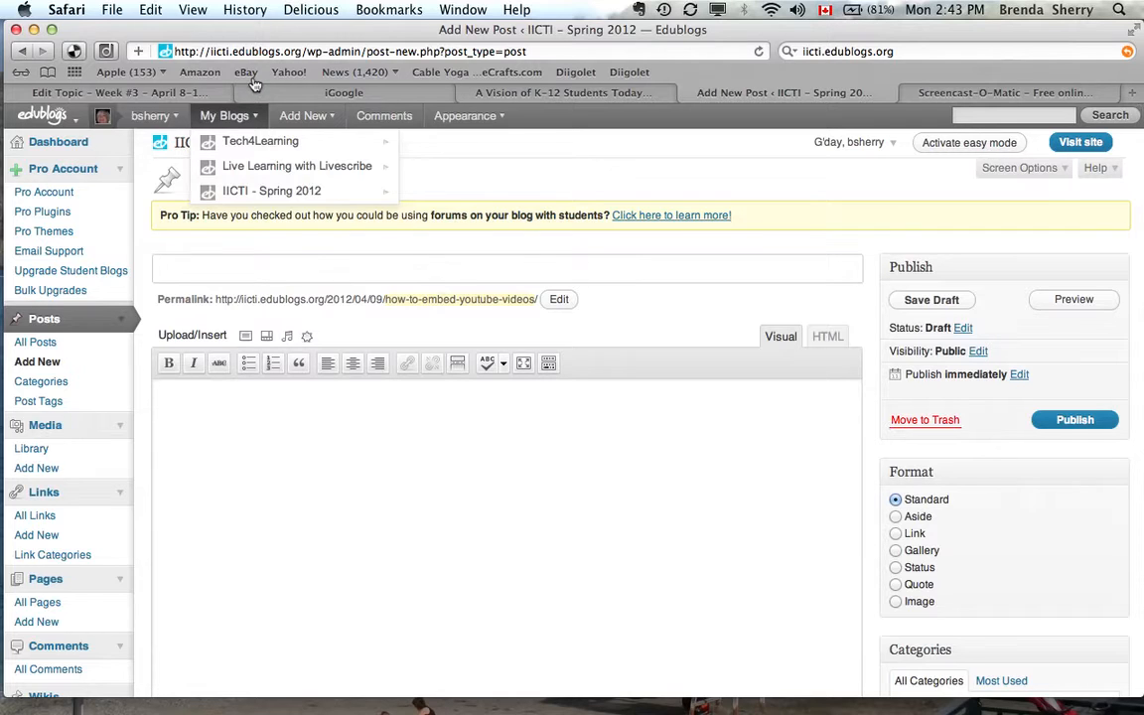
text(New)
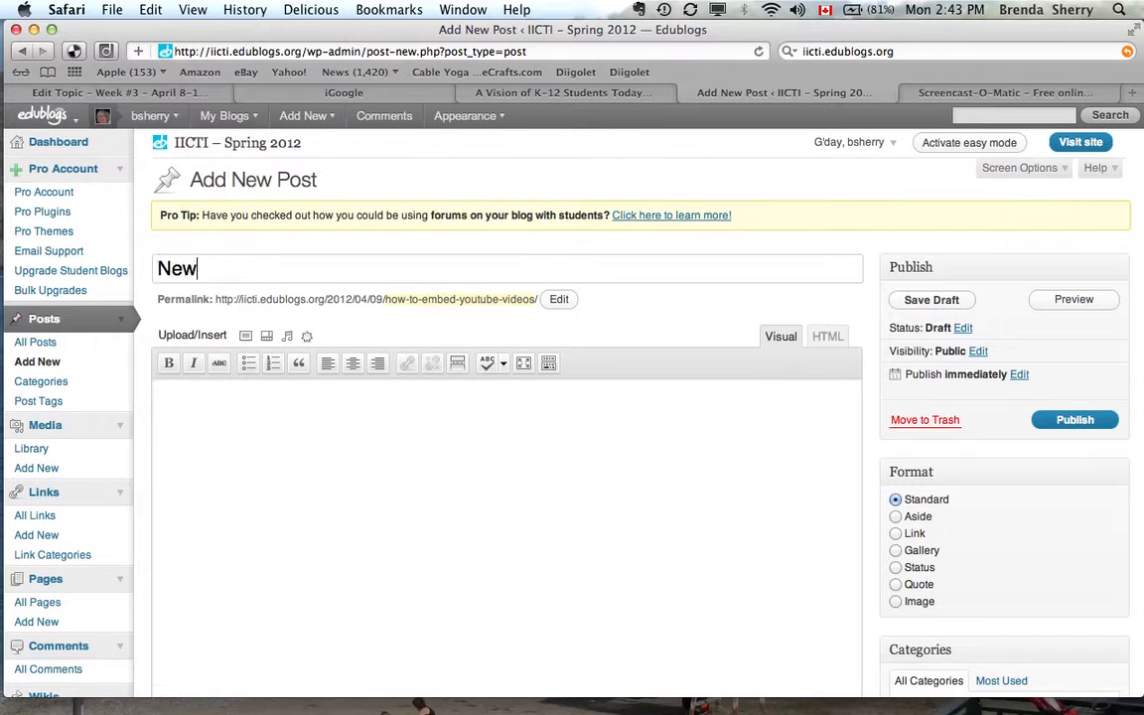
key(BackSpace)
key(BackSpace)
key(BackSpace)
text(How )
text(to embed yo)
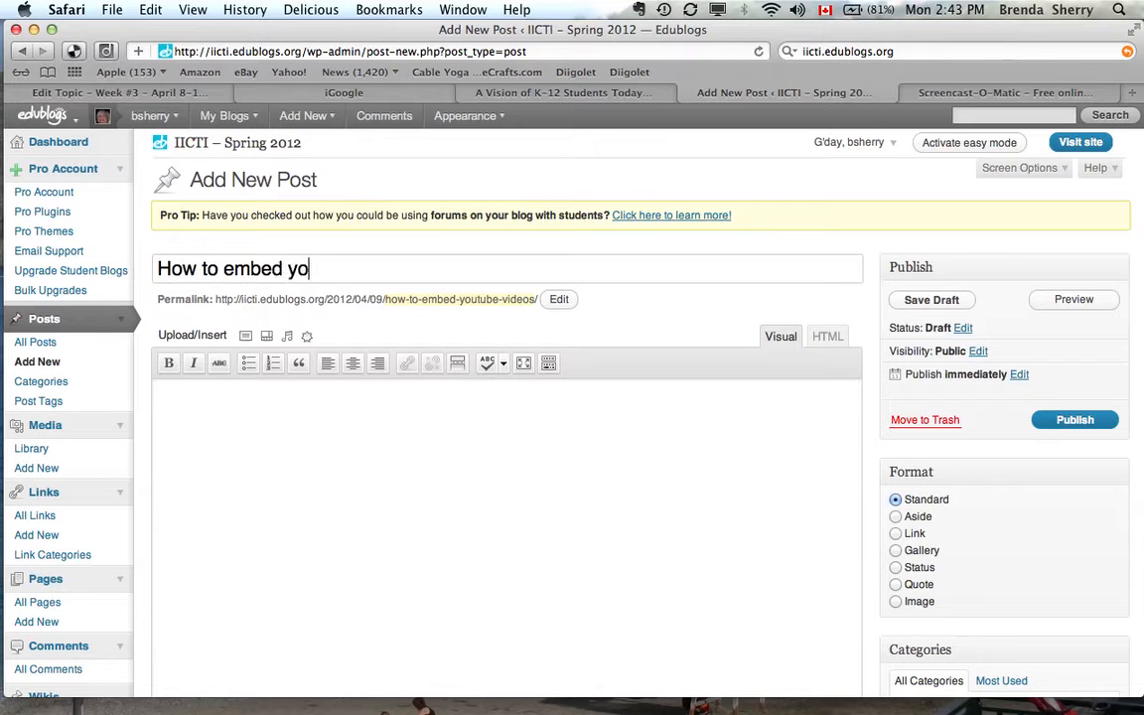
text(ur)
key(BackSpace)
text(tube )
text(iv)
key(BackSpace)
key(BackSpace)
text(videos)
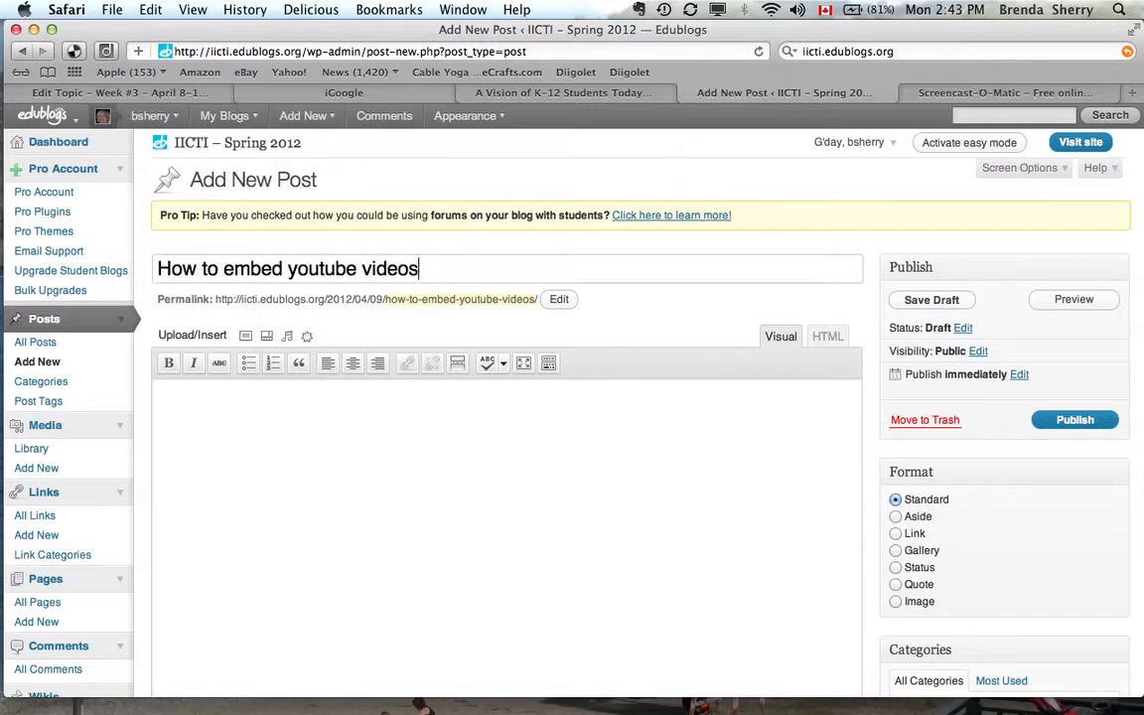
text( into our bl)
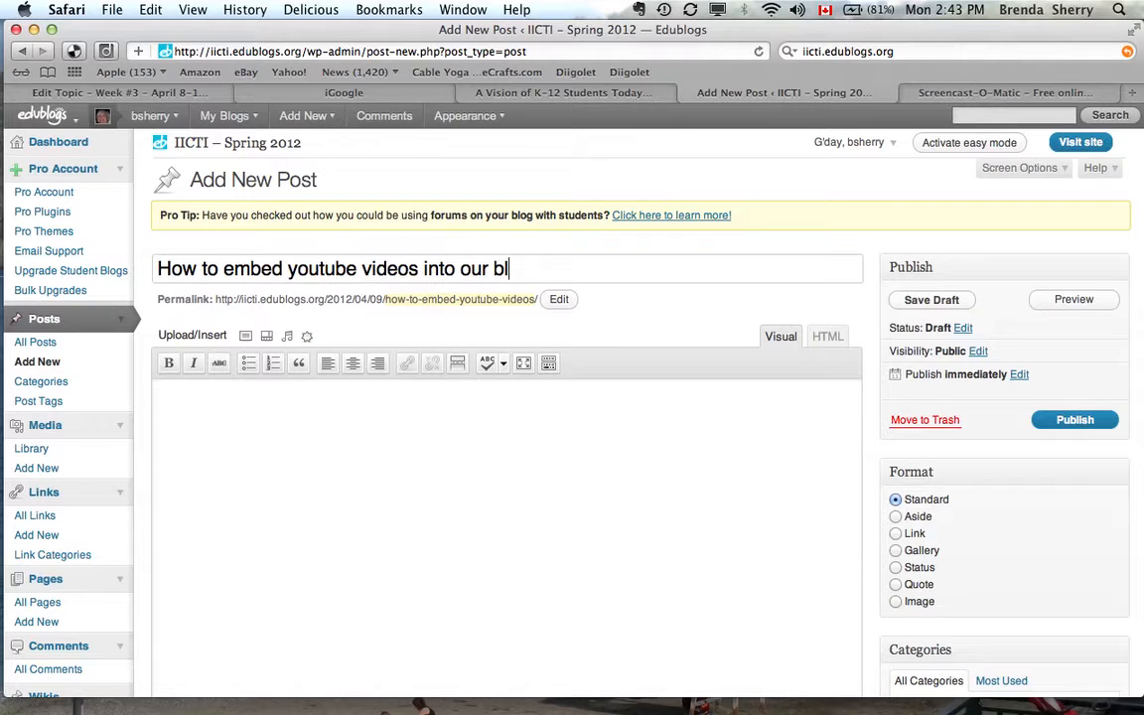
text(og)
Paste the YouTube embed code into the post body in the raw HTML view.
click(295, 421)
click(828, 335)
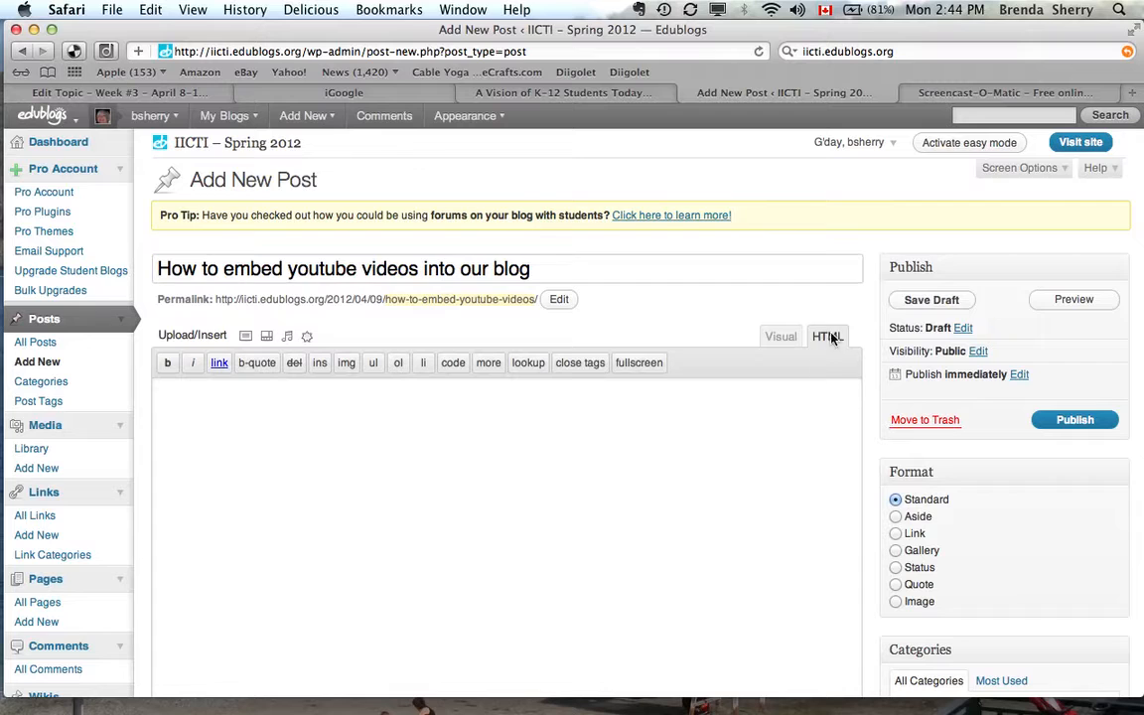
click(256, 437)
text(<object width="420" height="315"><param name="movie" value="http://www.youtube.com/v/_A-ZVCjfWf8?version=3&amp;hl=en_US&amp;rel=0"></param><param name="allowFullScreen" value="true"></param><param name="allowscriptaccess" value="always"></param><embed src="http://www.youtube.com/v/_A-ZVCjfWf8?version=3&amp;hl=en_US&amp;rel=0" type="application/x-shockwave-flash" width="420" height="315" allowscriptaccess="always" allowfullscreen="true"></embed></object>)
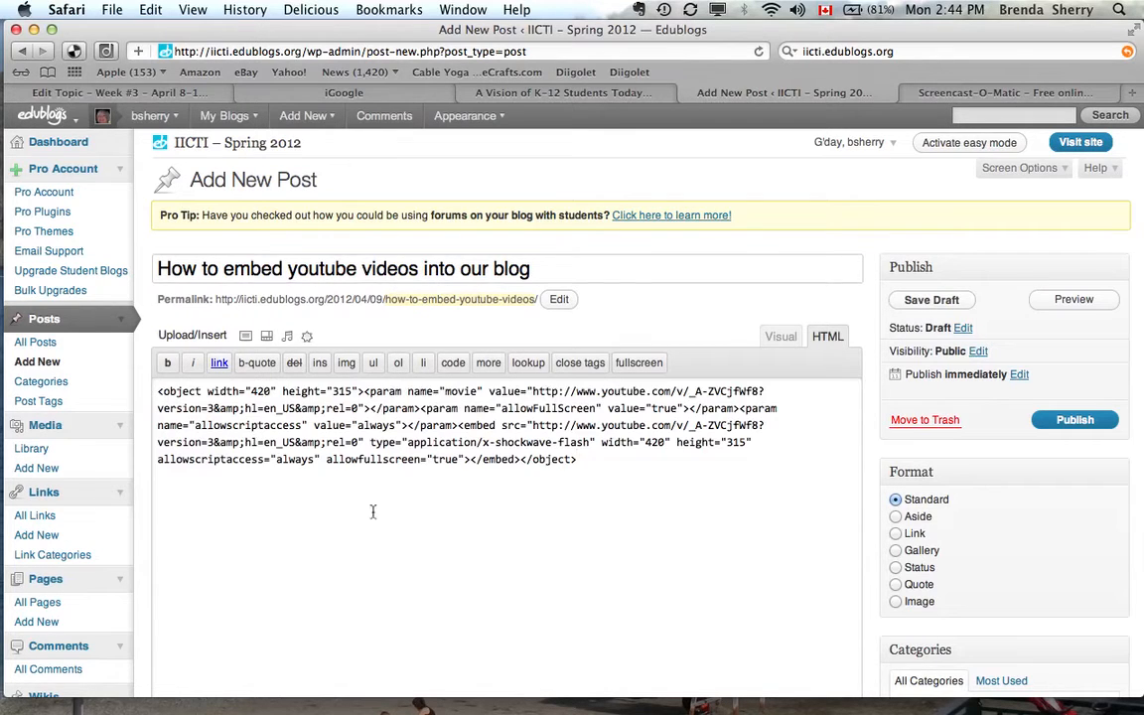
scroll(685, 514, down, 2)
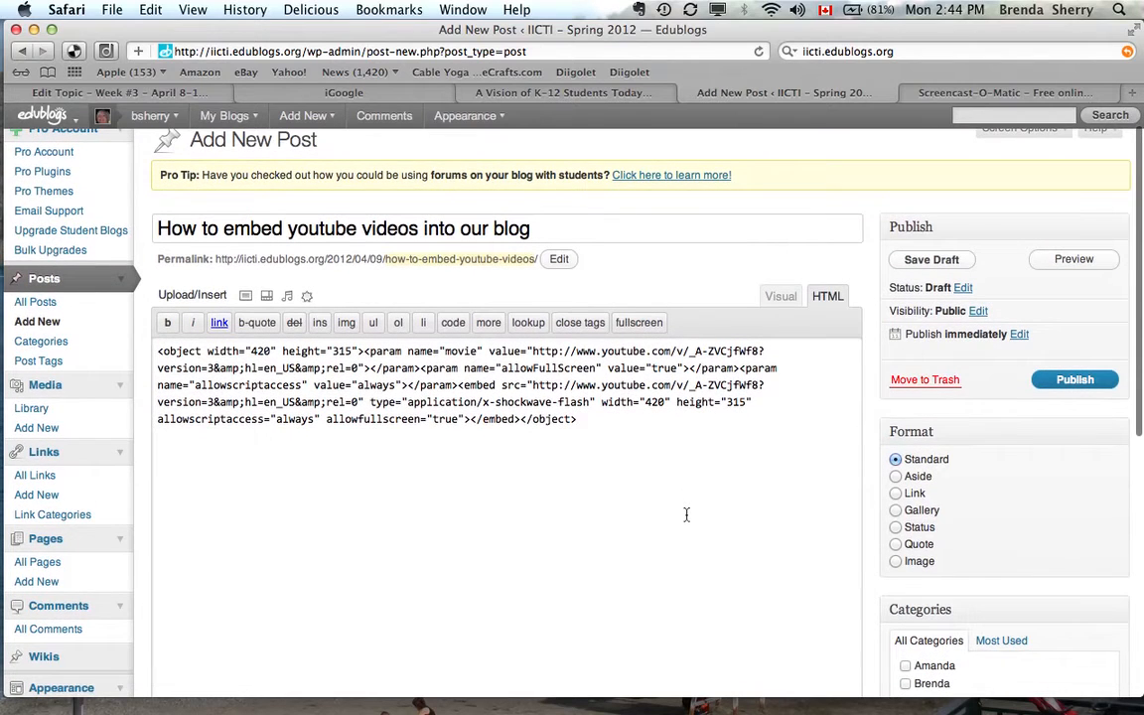
Save the post as a draft and file it under the Brenda category.
click(931, 259)
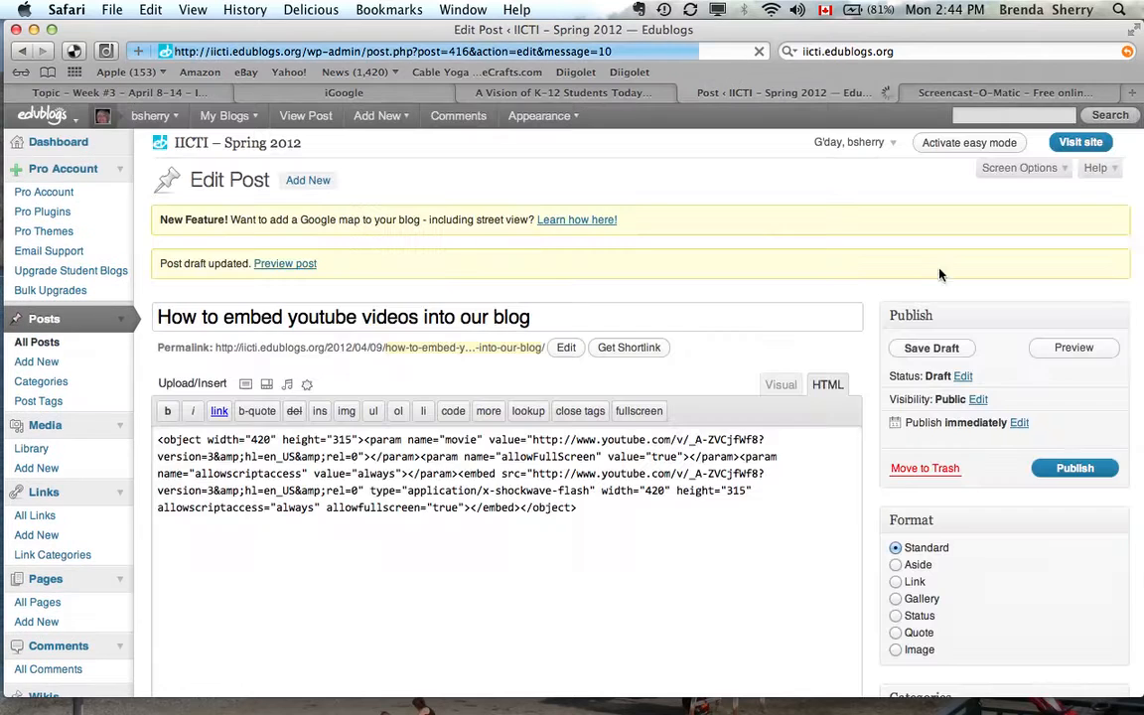
scroll(719, 537, down, 5)
scroll(719, 536, down, 1)
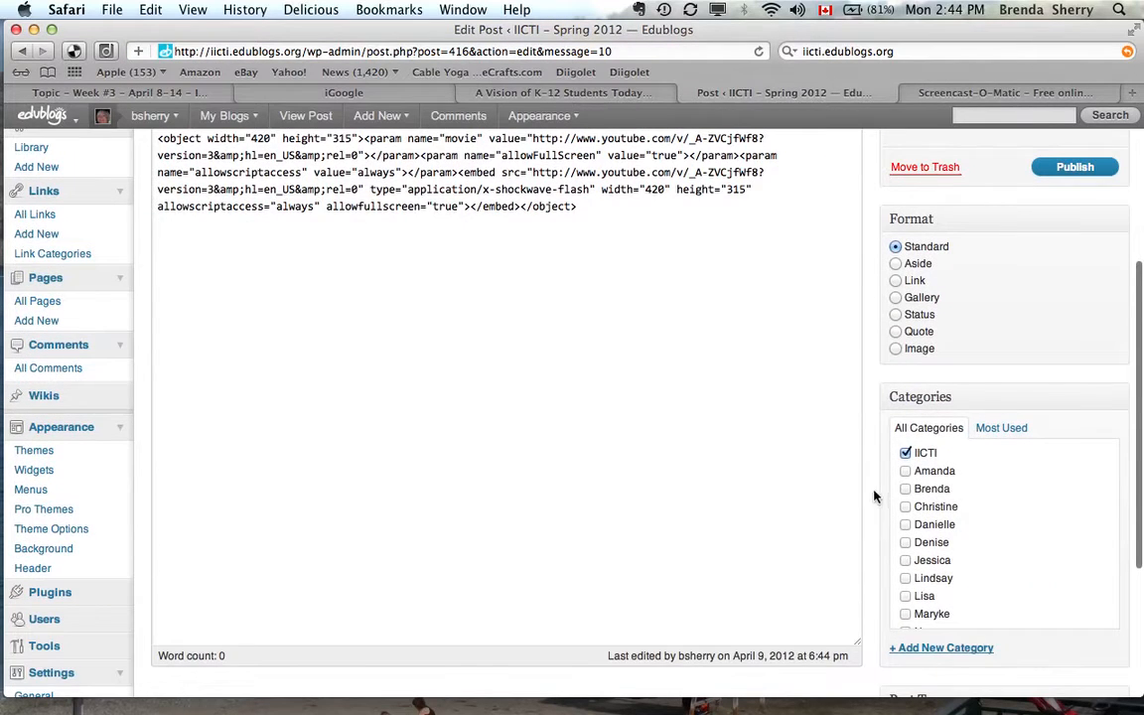
click(904, 488)
scroll(817, 441, down, 4)
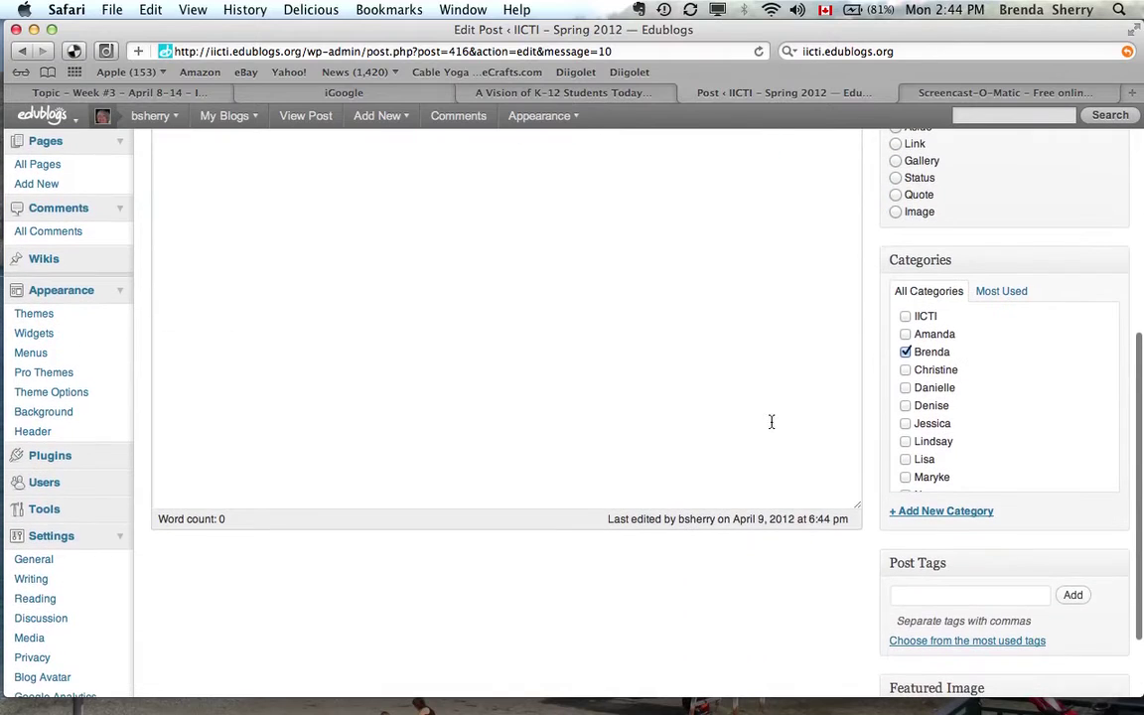
Add the tags youtube, screencast and tutorials to the post.
click(917, 596)
text(video)
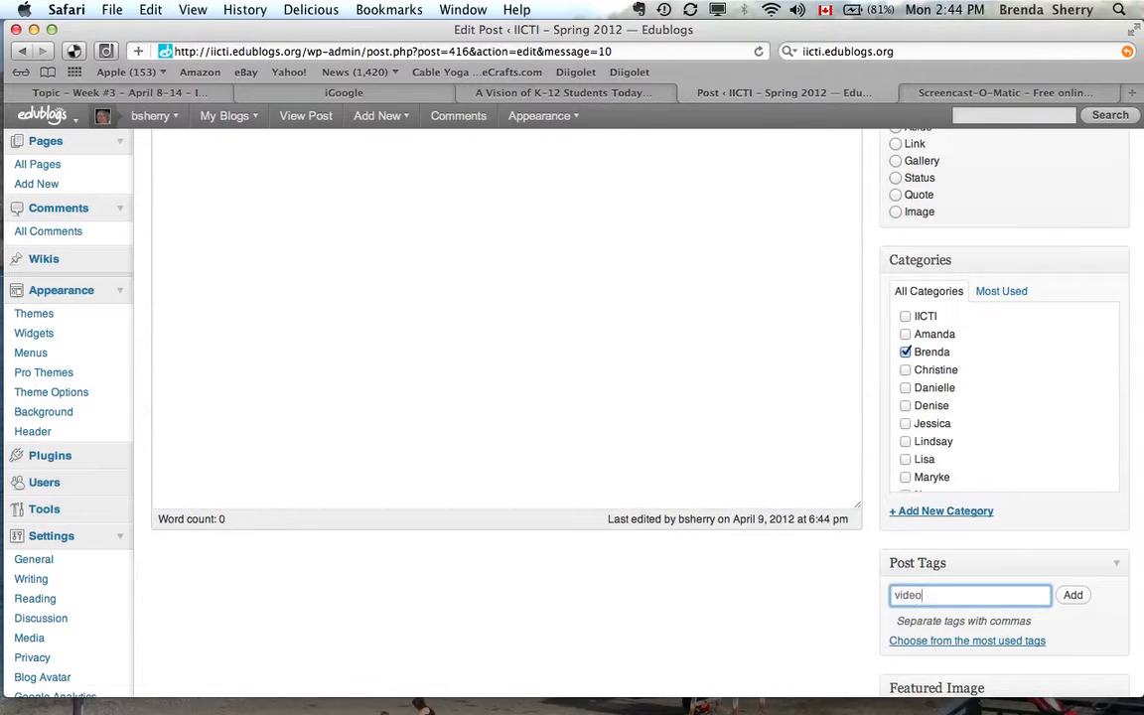
key(BackSpace)
key(BackSpace)
key(BackSpace)
text(youtu)
text(be, screenc)
text(ast, )
text(how)
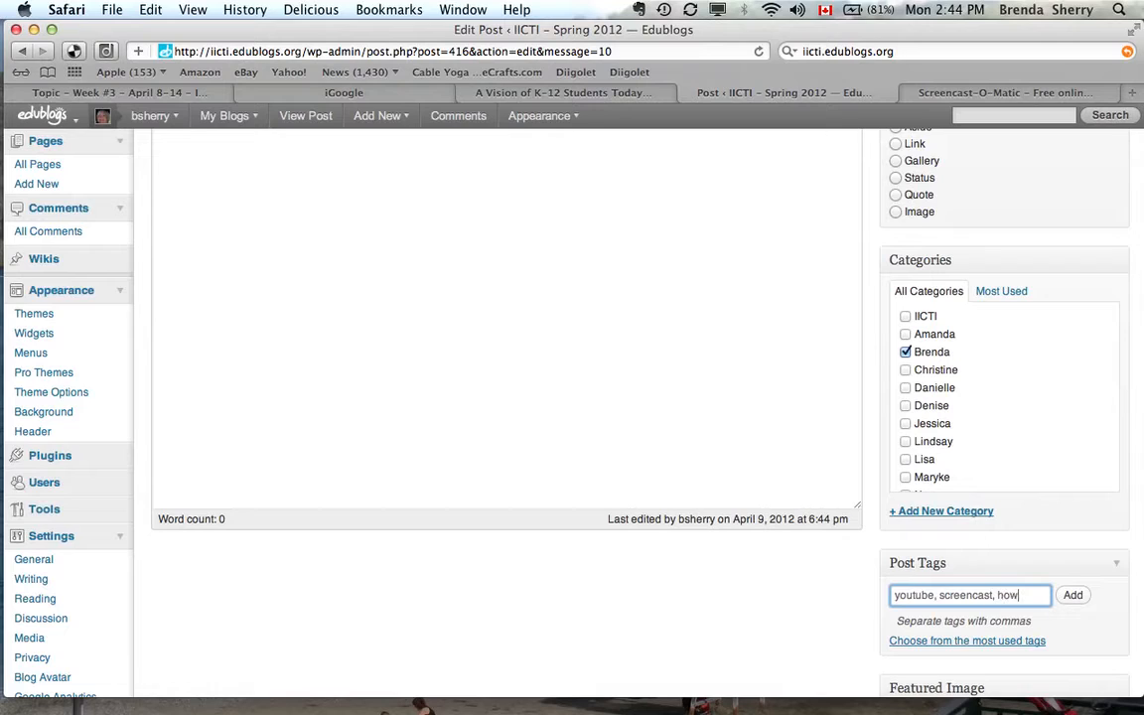
key(BackSpace)
key(BackSpace)
key(BackSpace)
key(BackSpace)
text(tu)
click(1072, 595)
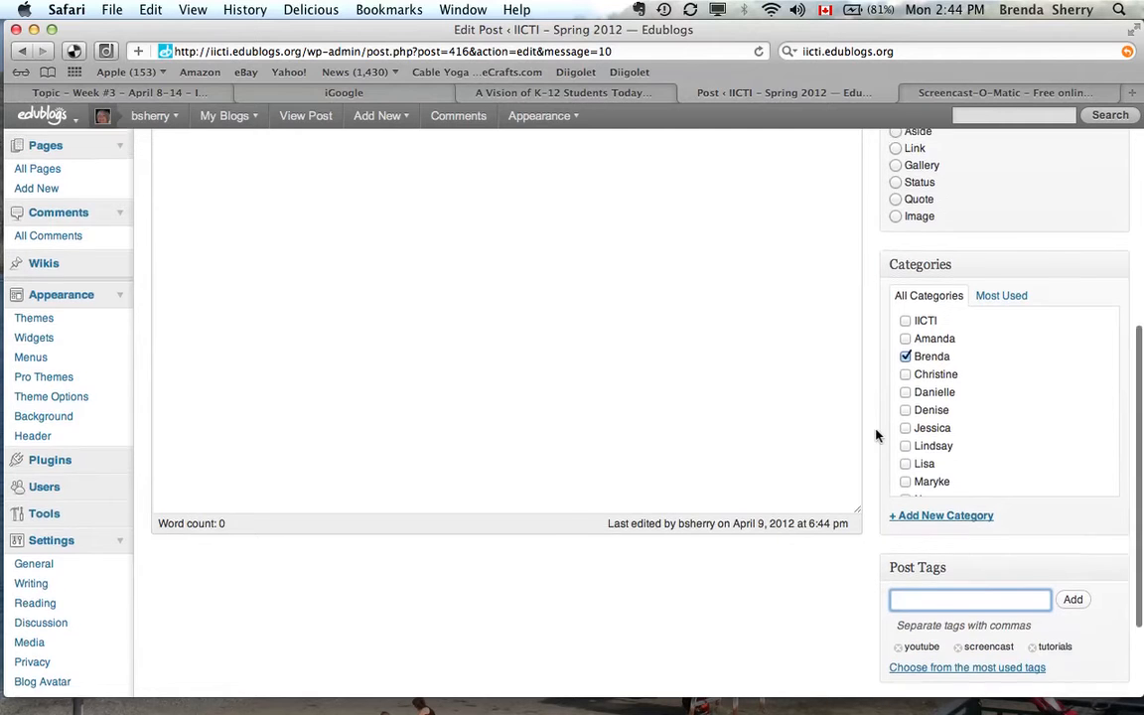
scroll(877, 434, up, 10)
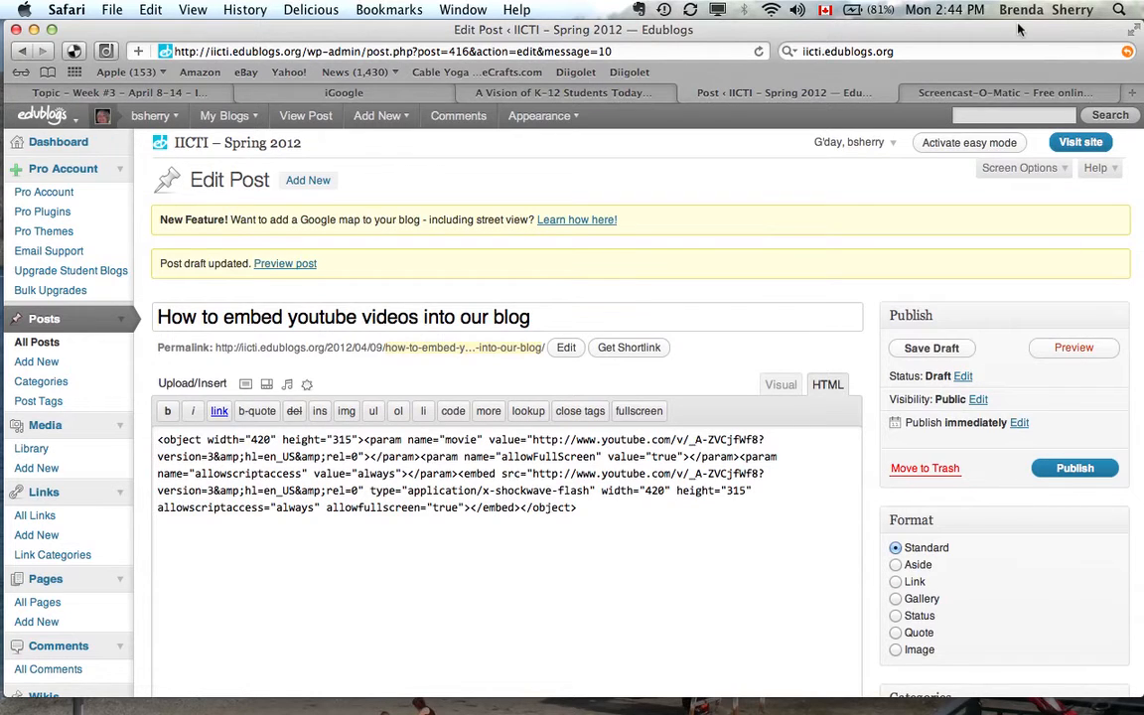
mouse_move(963, 28)
mouse_down()
mouse_move(963, 137)
mouse_move(1067, 170)
mouse_up()
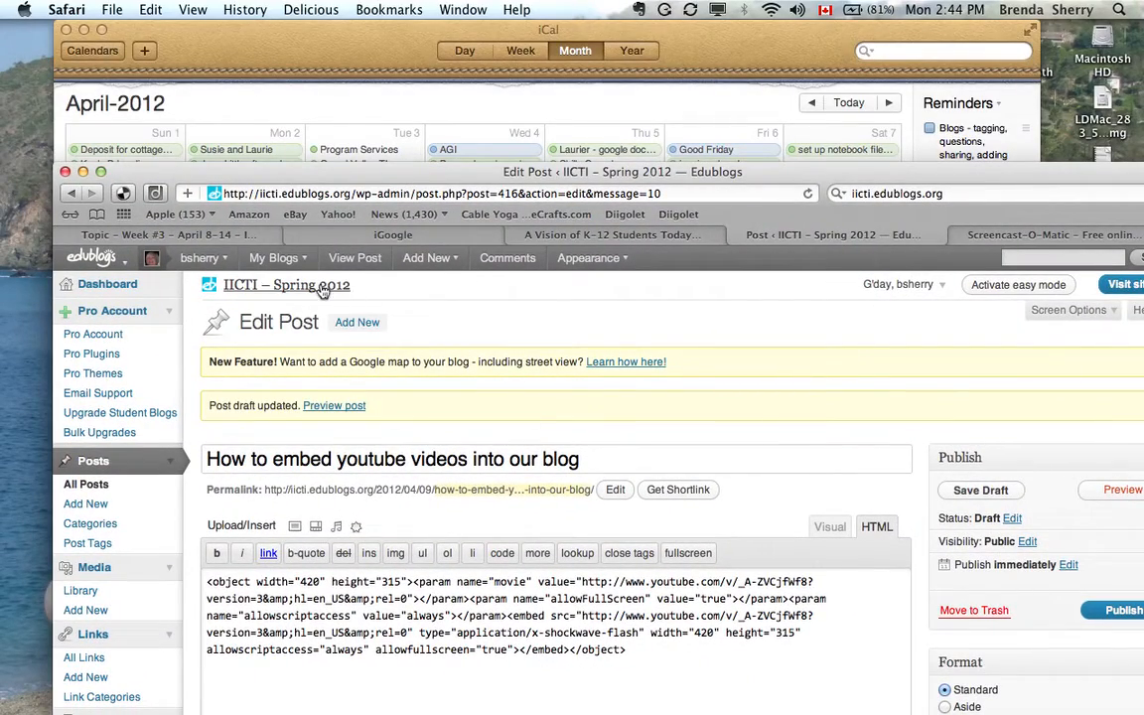
mouse_move(758, 172)
mouse_down()
mouse_move(735, 103)
mouse_move(690, 36)
mouse_up()
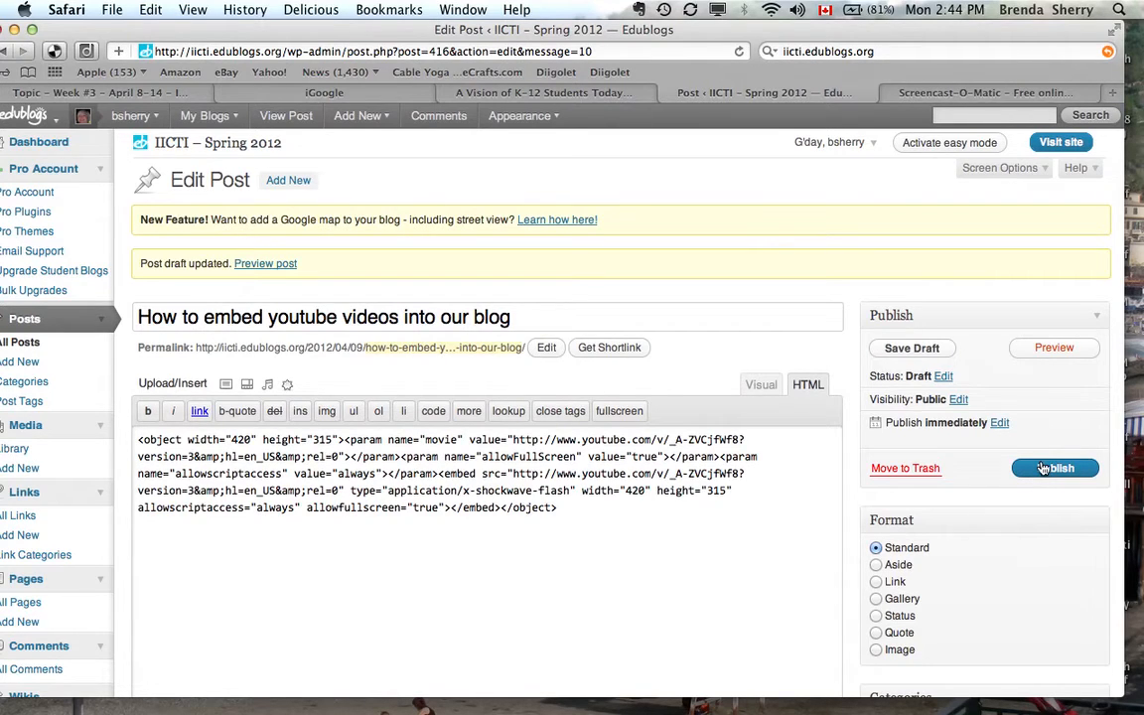
Publish the YouTube embedding post.
click(1042, 468)
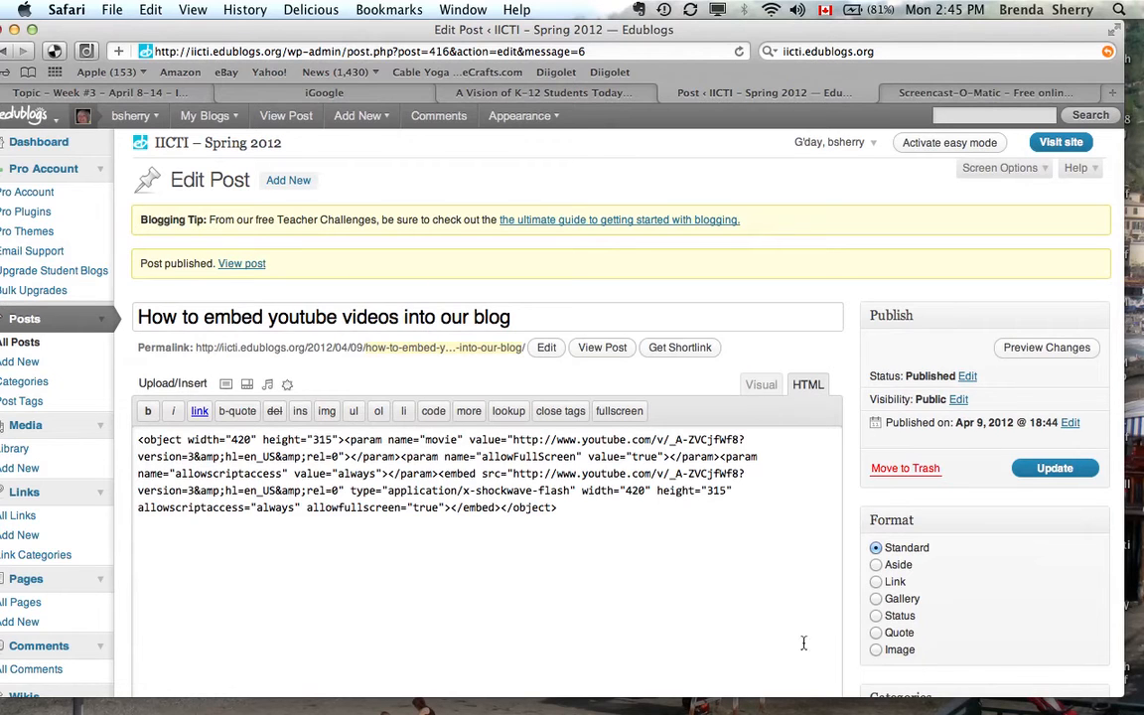
View the live post, play the embedded K-12 Students Today video, then pause it.
click(251, 266)
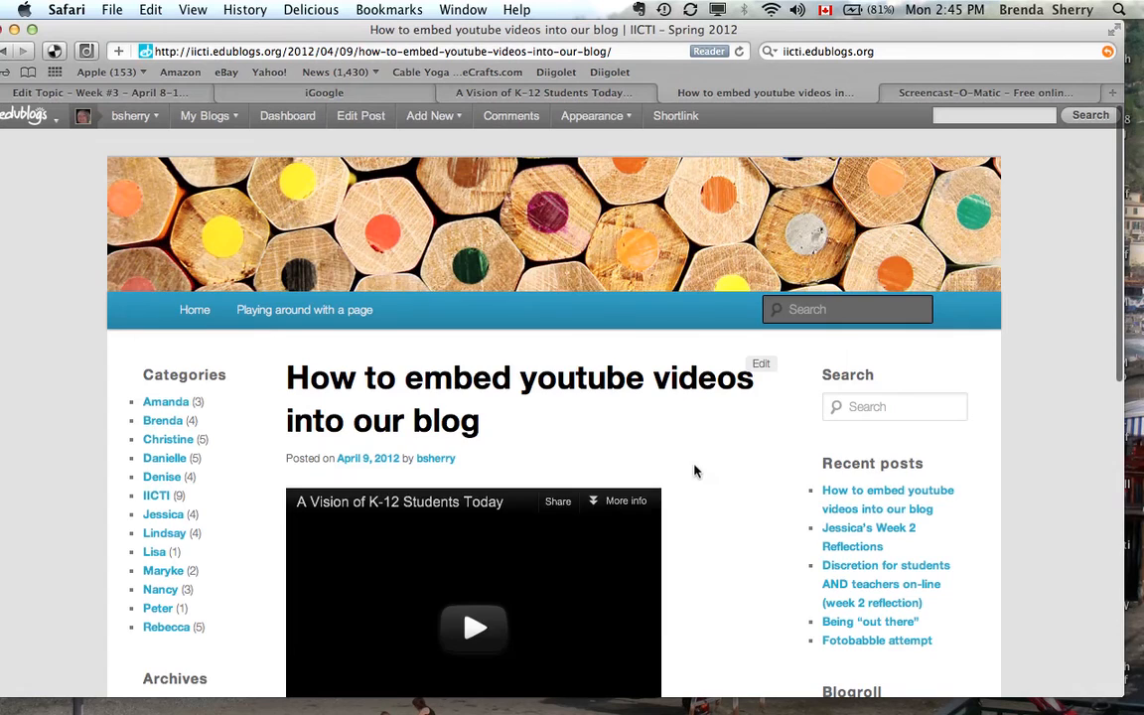
scroll(695, 470, down, 5)
scroll(695, 471, down, 1)
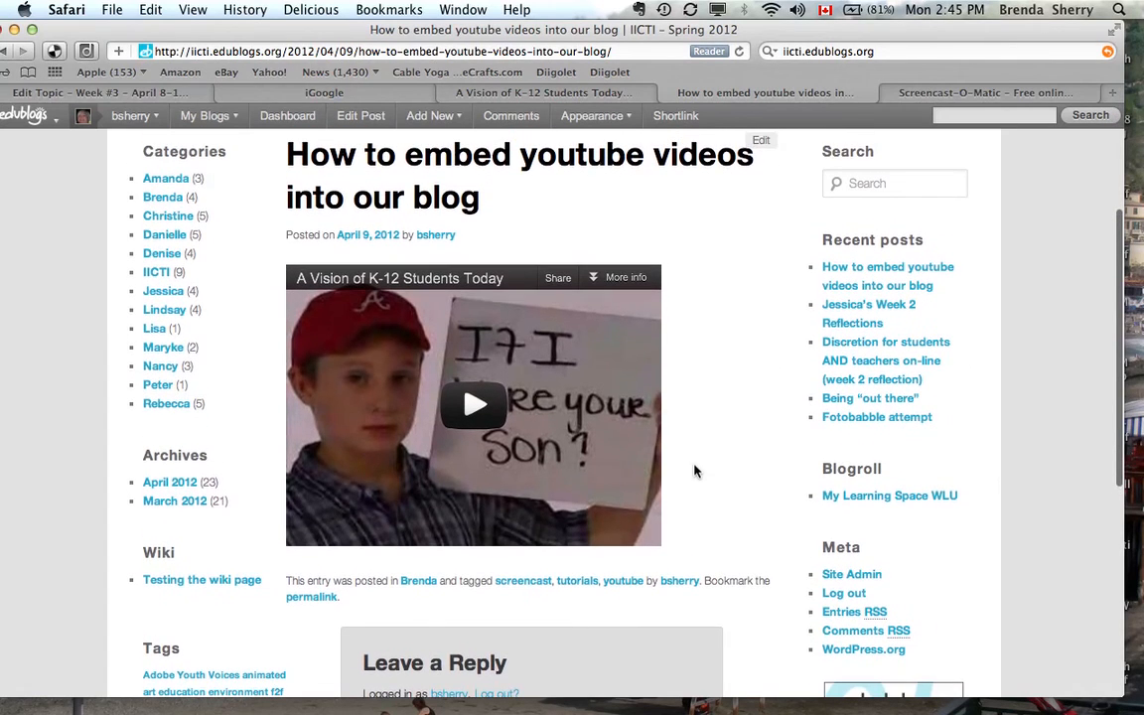
scroll(755, 457, up, 1)
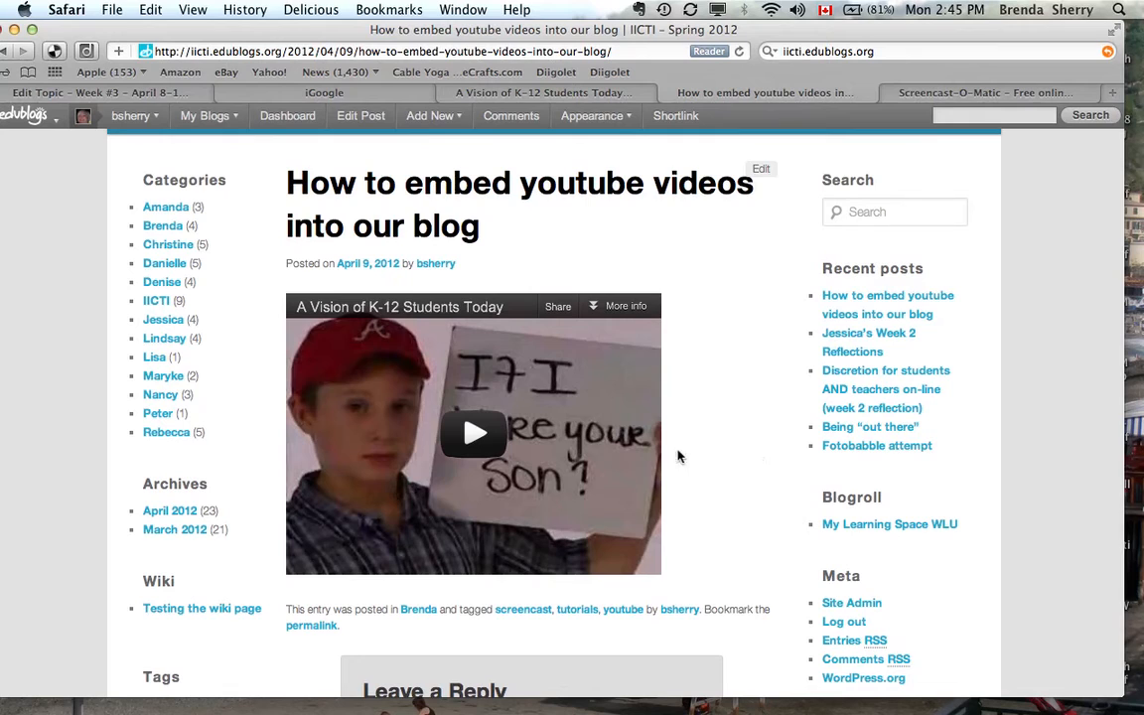
click(475, 433)
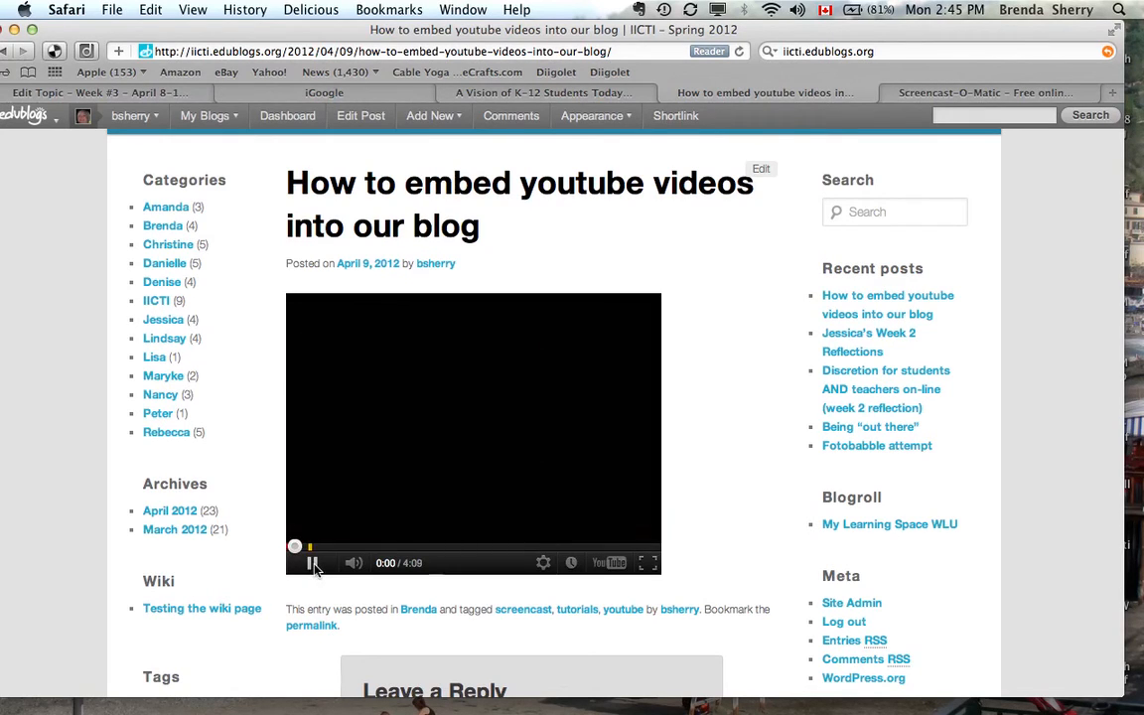
click(480, 452)
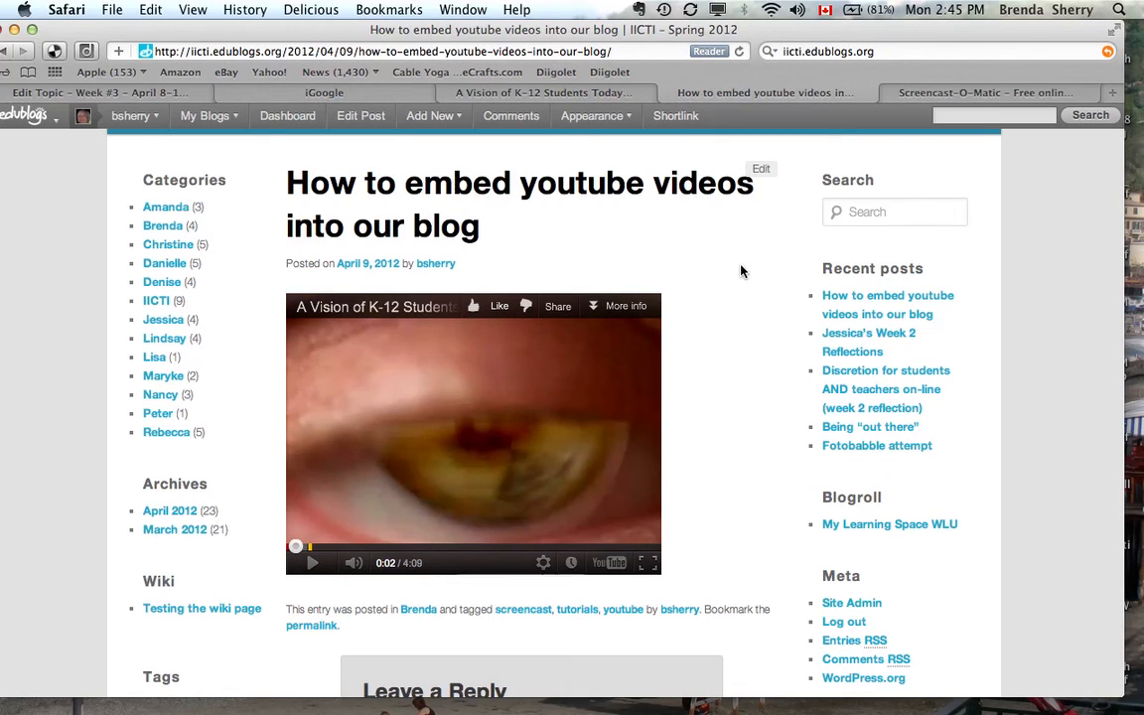